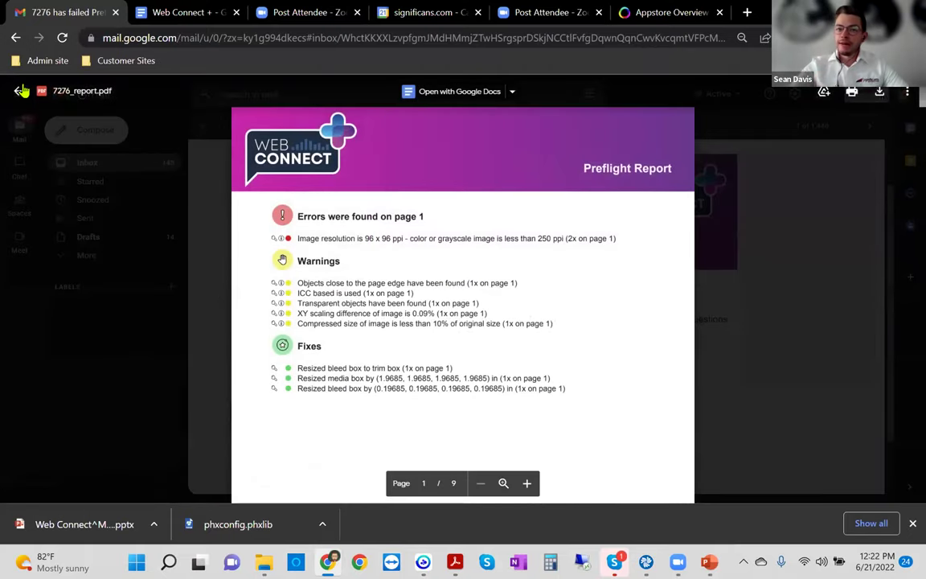
Close the 7276_report.pdf preview and switch to Enfocus Switch to show the Automated Preflight Flow.
{"action": "left_click", "coordinate": [21, 94]}
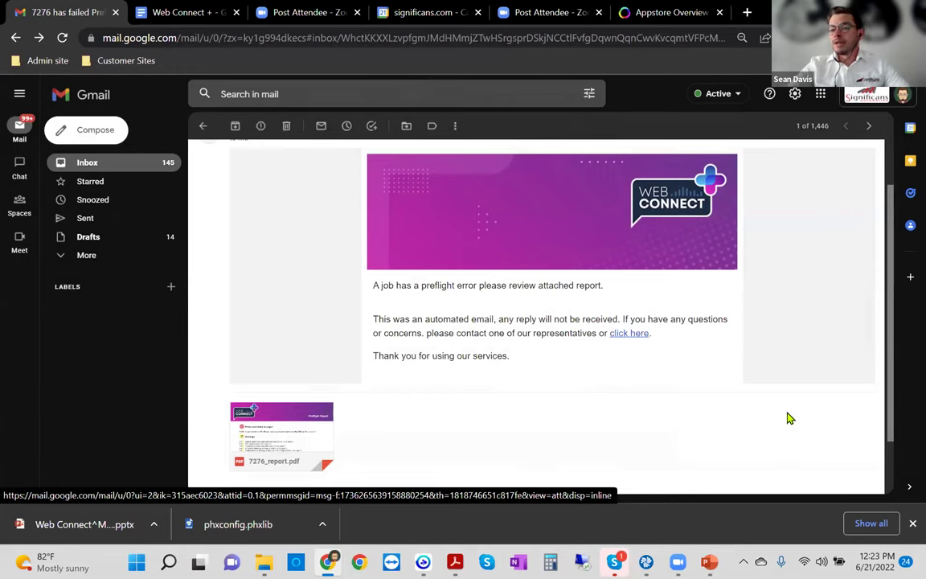
{"action": "mouse_move", "coordinate": [427, 563]}
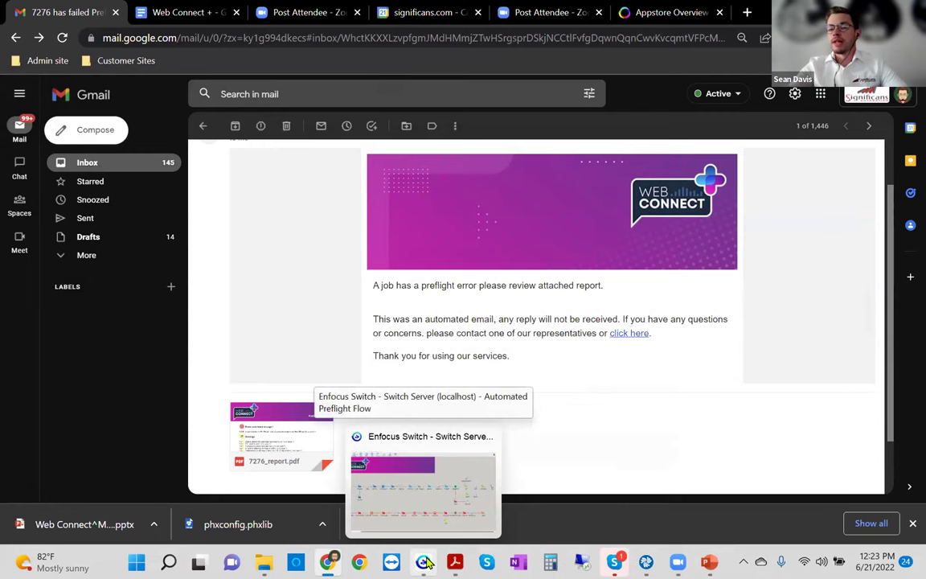
{"action": "left_click", "coordinate": [426, 563]}
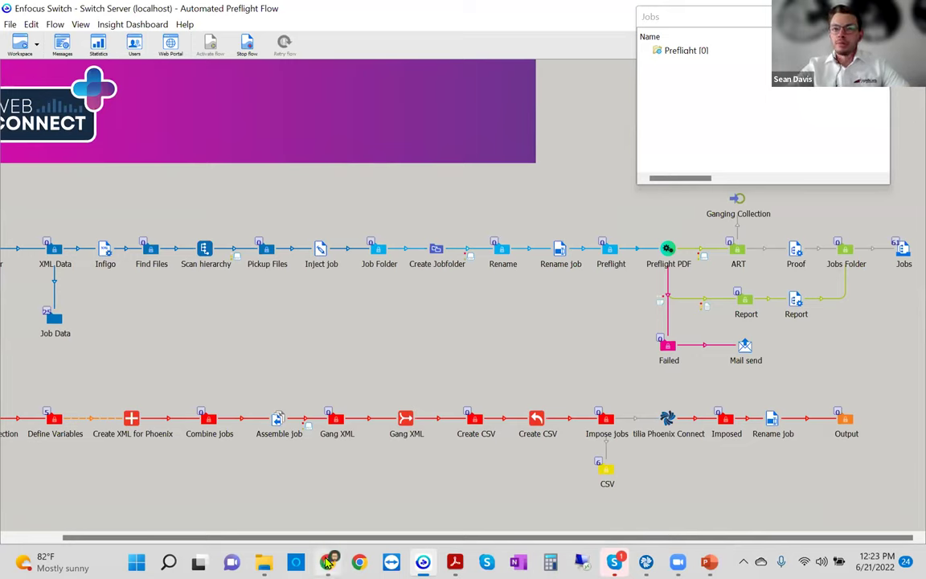
Look at the start of the flow and at job folder 7276 in File Explorer, returning to Enfocus Switch.
{"action": "mouse_move", "coordinate": [327, 561]}
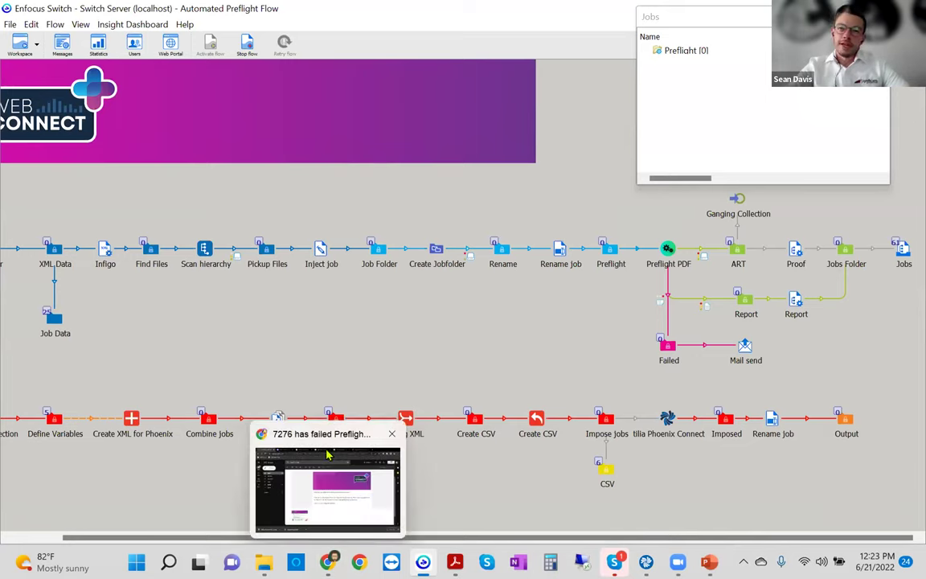
{"action": "left_click", "coordinate": [327, 561]}
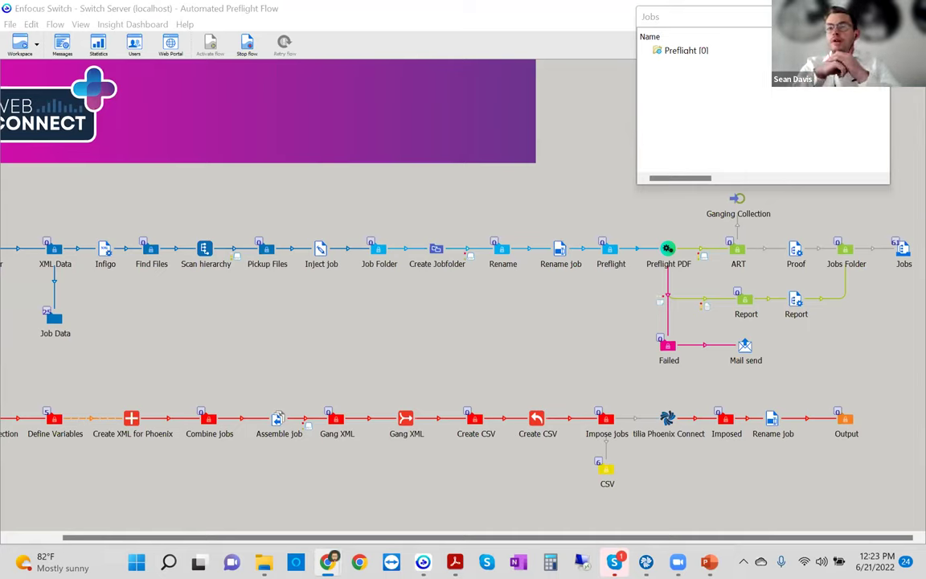
{"action": "left_click", "coordinate": [46, 538]}
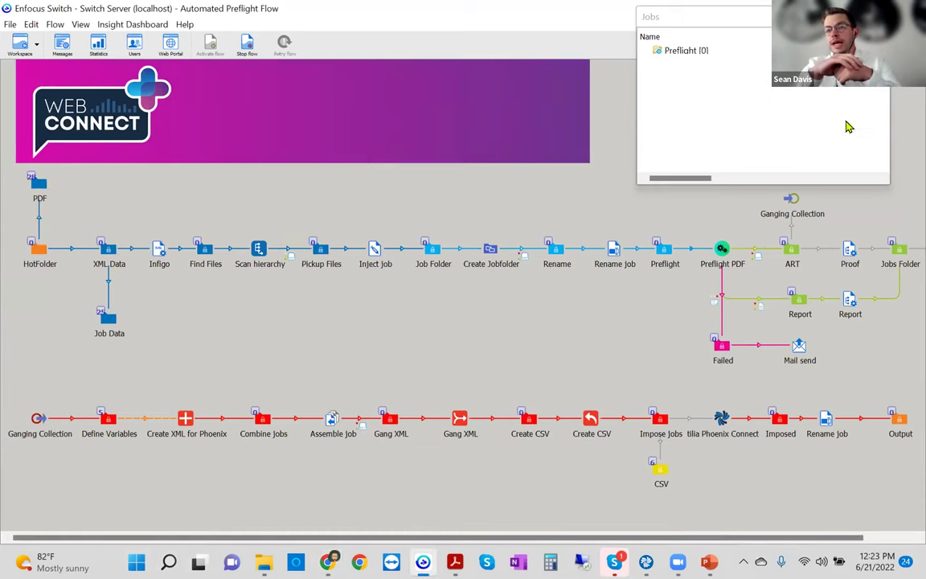
{"action": "left_click", "coordinate": [235, 505]}
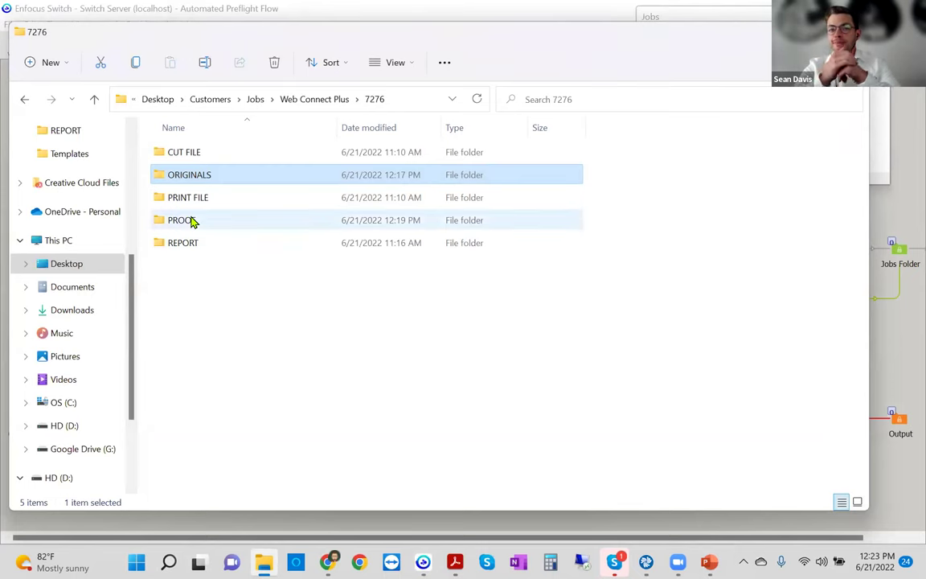
{"action": "left_click", "coordinate": [877, 334]}
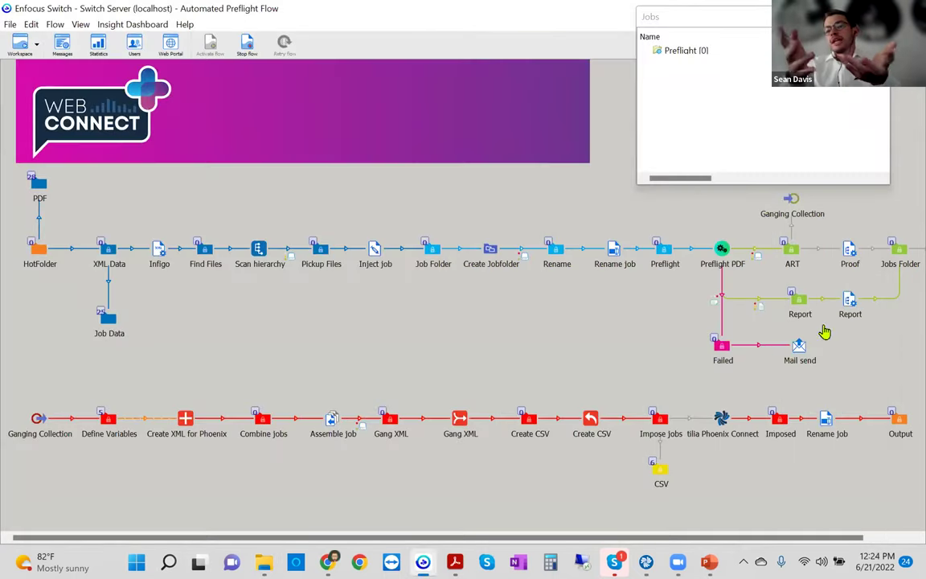
Inspect the jobs in the Failed, ART and Report folders that follow the Preflight PDF element.
{"action": "left_click_drag", "start_coordinate": [858, 538], "coordinate": [911, 537]}
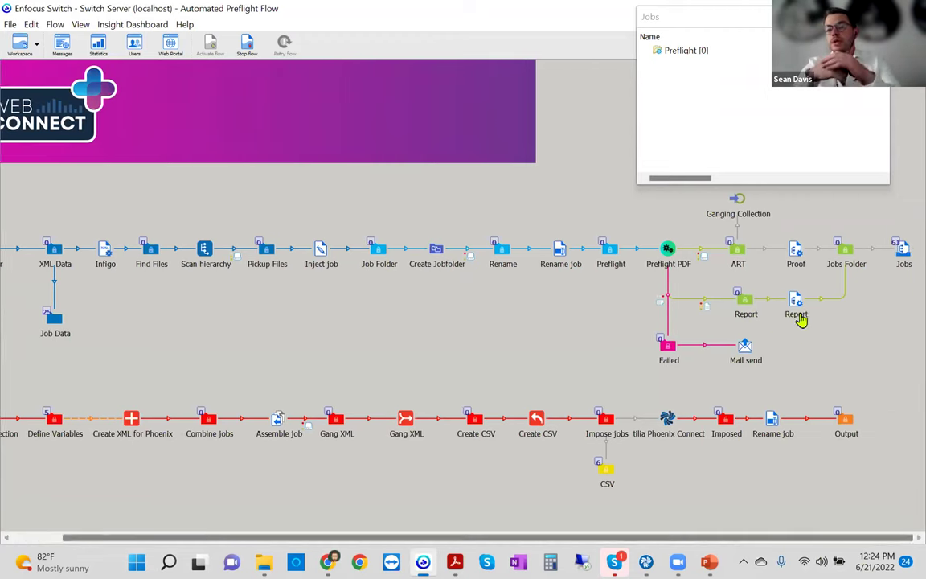
{"action": "left_click", "coordinate": [667, 354]}
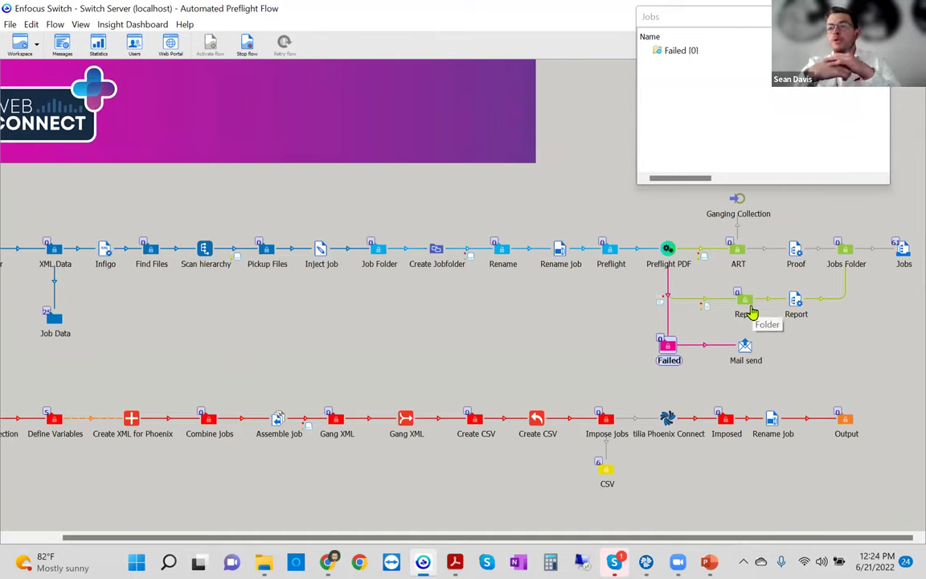
{"action": "left_click", "coordinate": [748, 312]}
{"action": "left_click", "coordinate": [738, 256]}
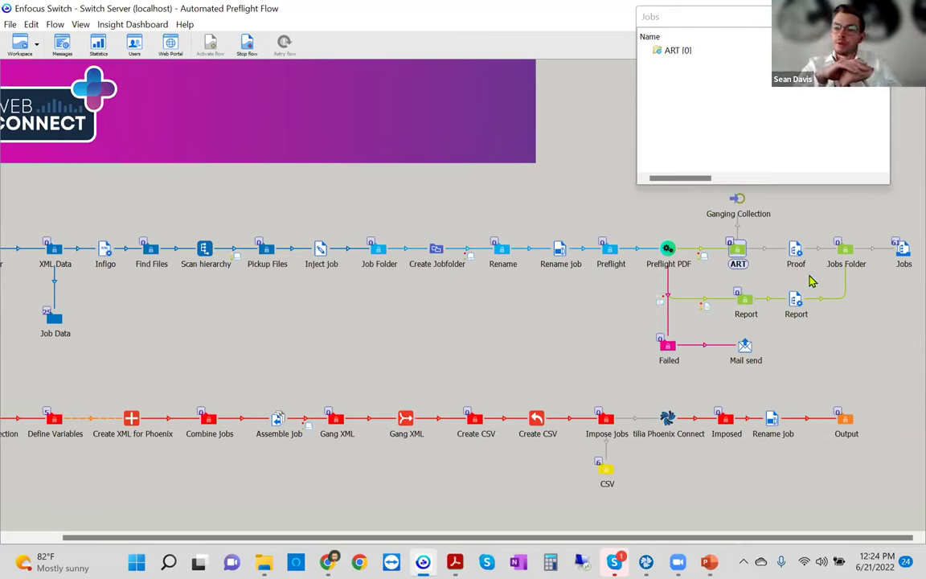
{"action": "left_click", "coordinate": [746, 302]}
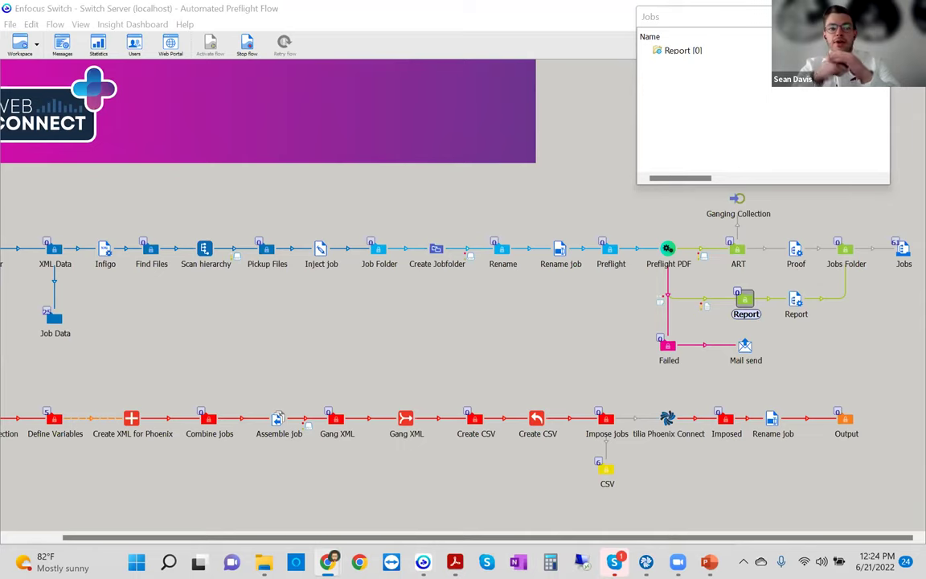
List the jobs held in the Define Variables folder and highlight the flow's app elements, from Scan hierarchy to tilia Phoenix Connect.
{"action": "left_click_drag", "start_coordinate": [382, 538], "coordinate": [171, 537]}
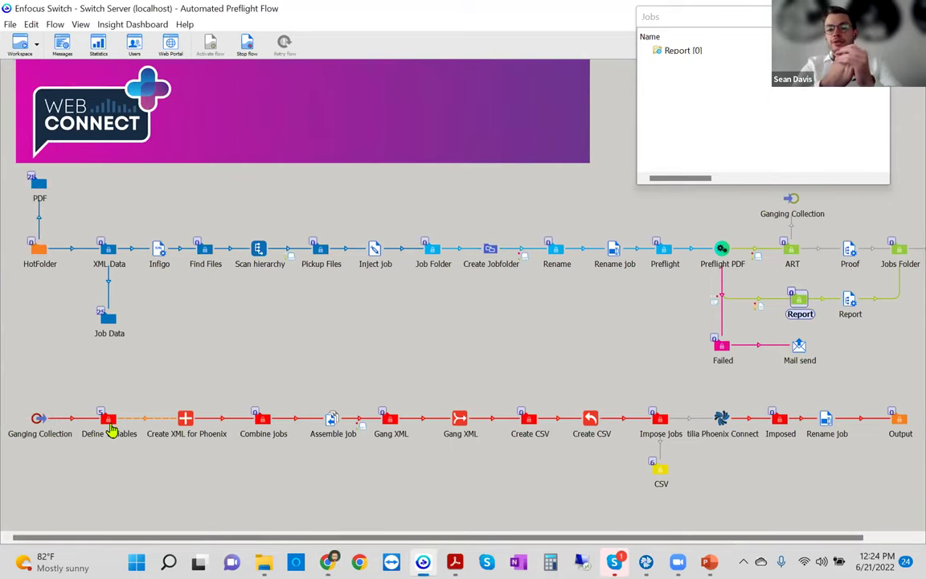
{"action": "left_click", "coordinate": [135, 435]}
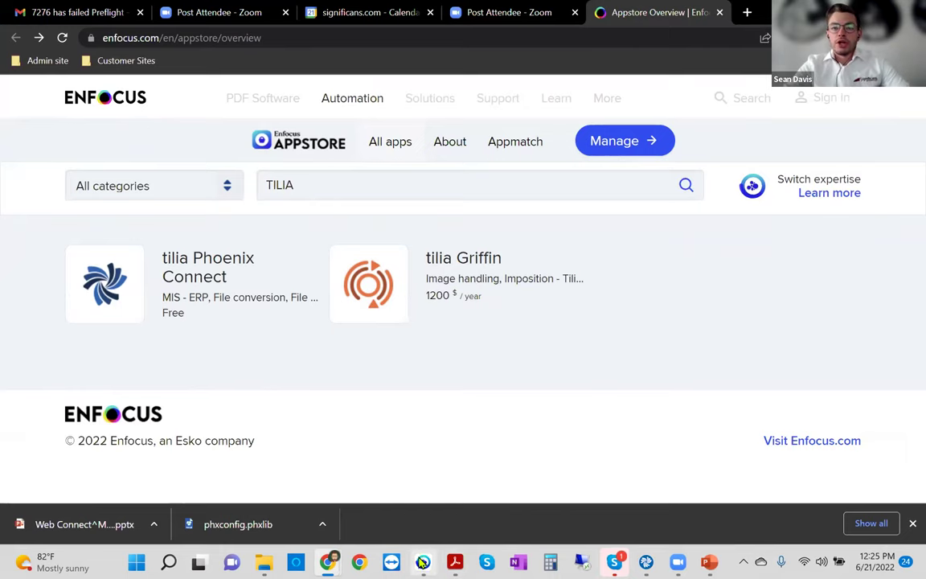
{"action": "left_click", "coordinate": [423, 562]}
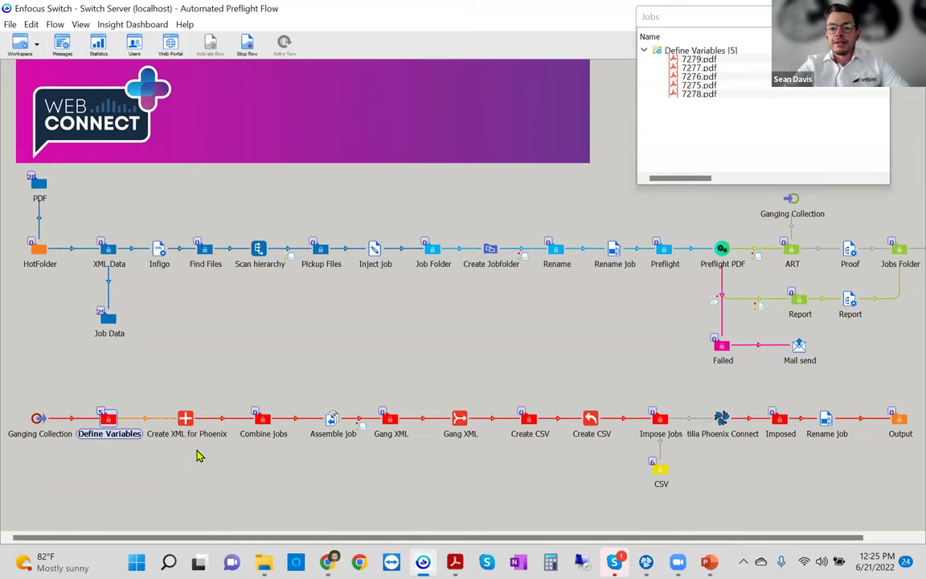
{"action": "left_click", "coordinate": [265, 251]}
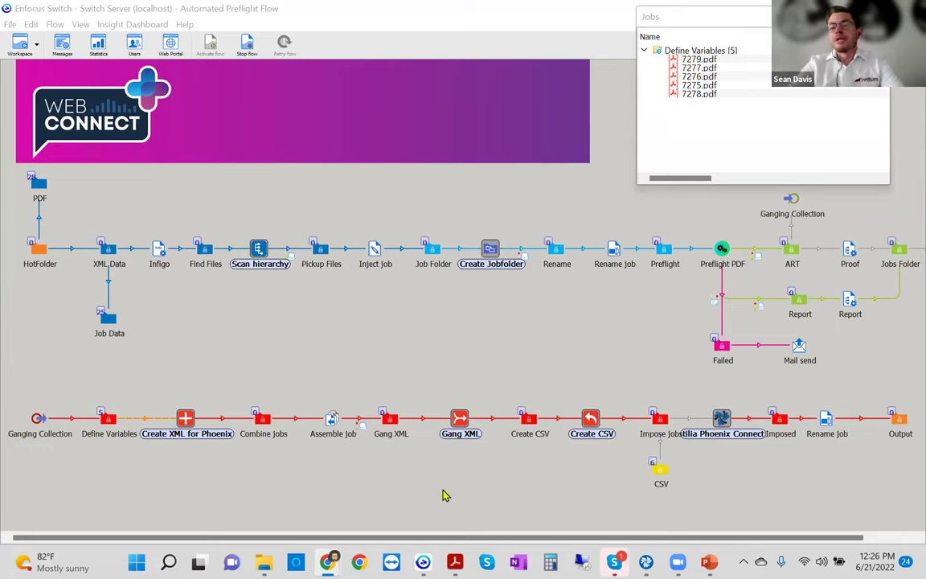
Release the held connection between Define Variables and Create XML for Phoenix.
{"action": "right_click", "coordinate": [146, 420]}
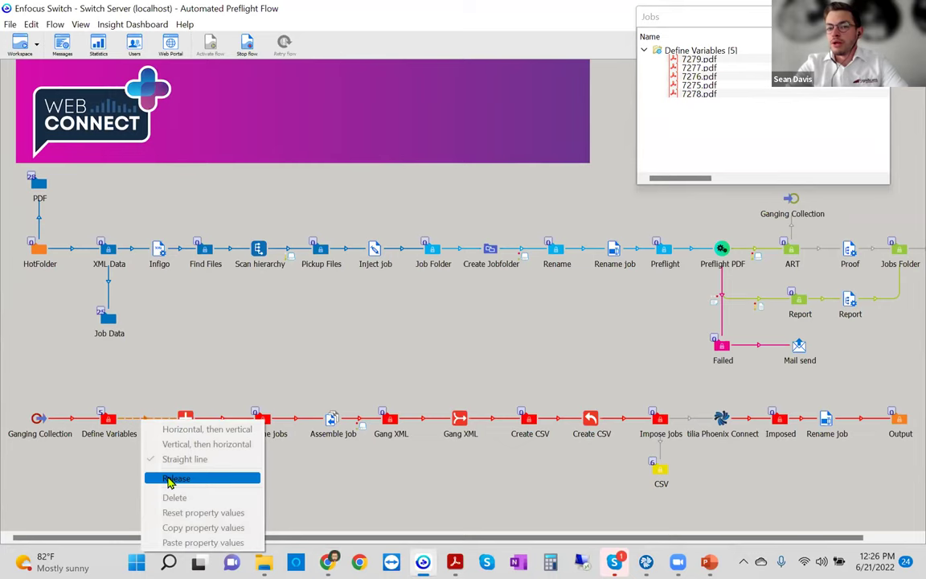
{"action": "left_click", "coordinate": [415, 482]}
{"action": "right_click", "coordinate": [168, 426]}
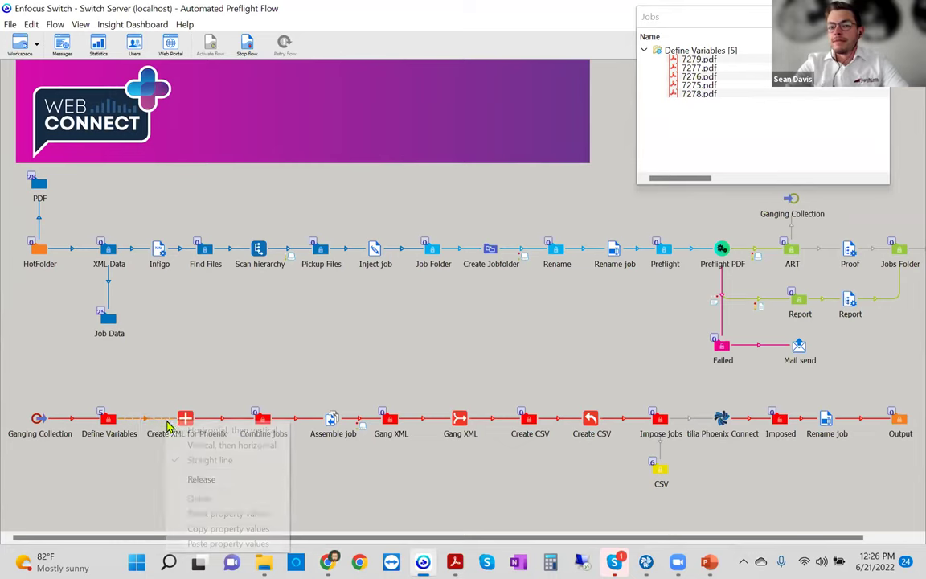
{"action": "left_click", "coordinate": [193, 479]}
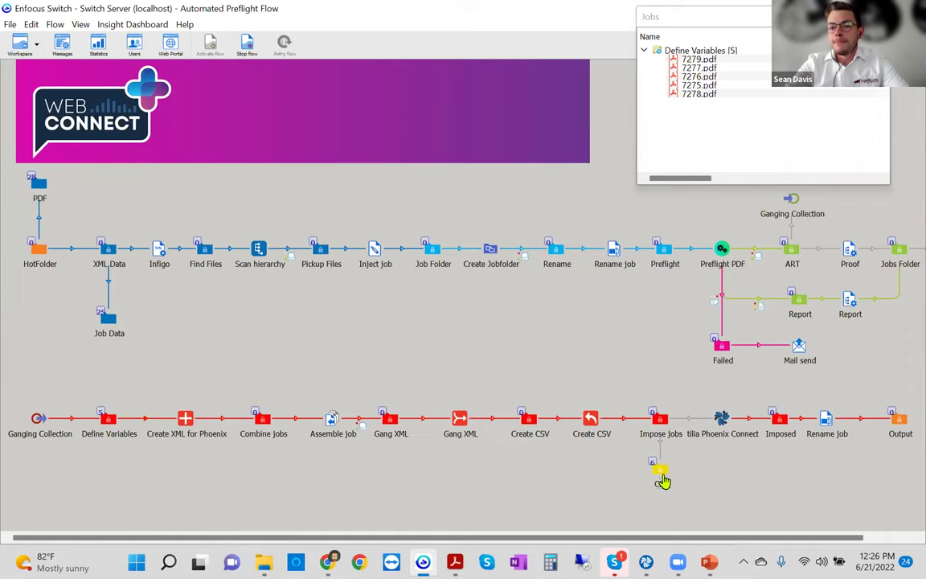
Open Job007.csv from the CSV folder in Excel, autofit columns A to I for review, and return to the flow.
{"action": "left_click", "coordinate": [661, 475]}
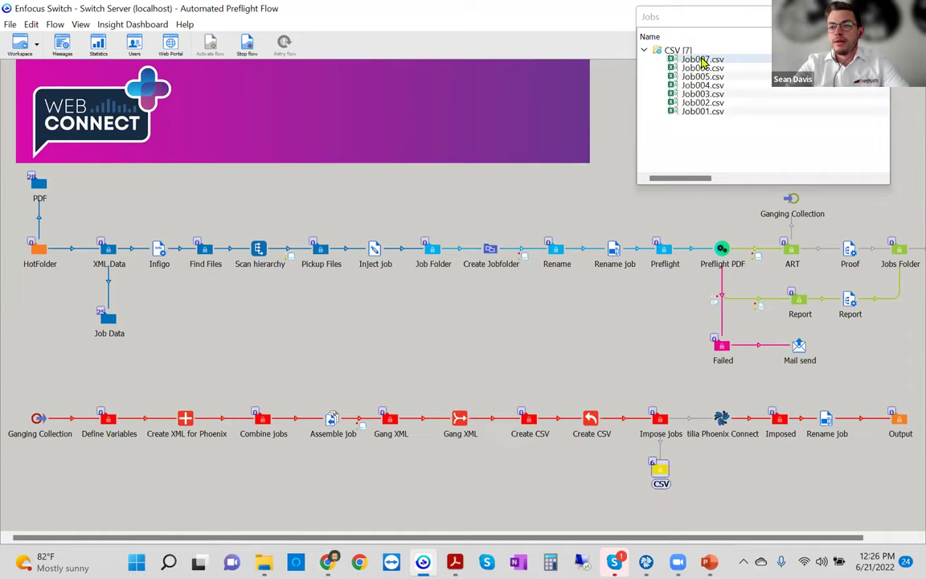
{"action": "double_click", "coordinate": [703, 60]}
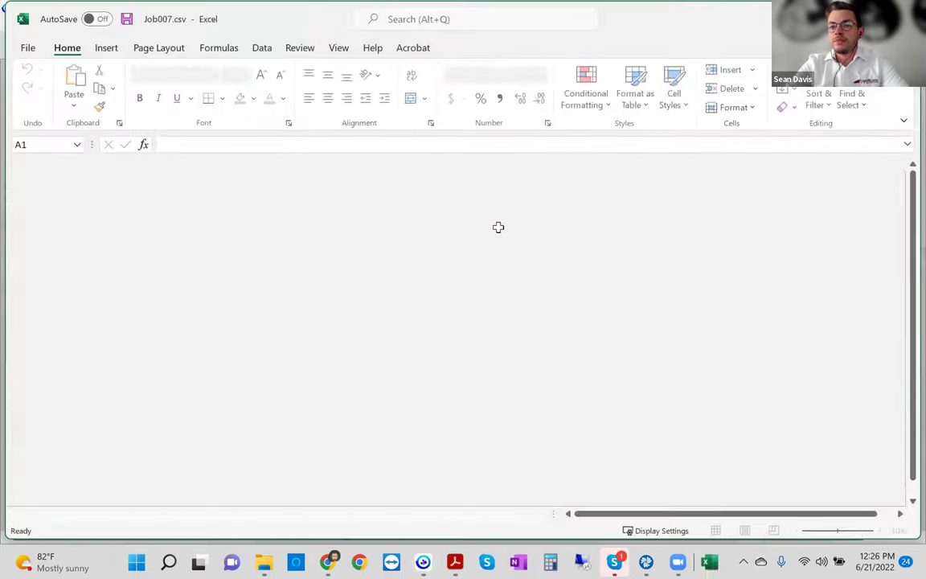
{"action": "left_click", "coordinate": [58, 186]}
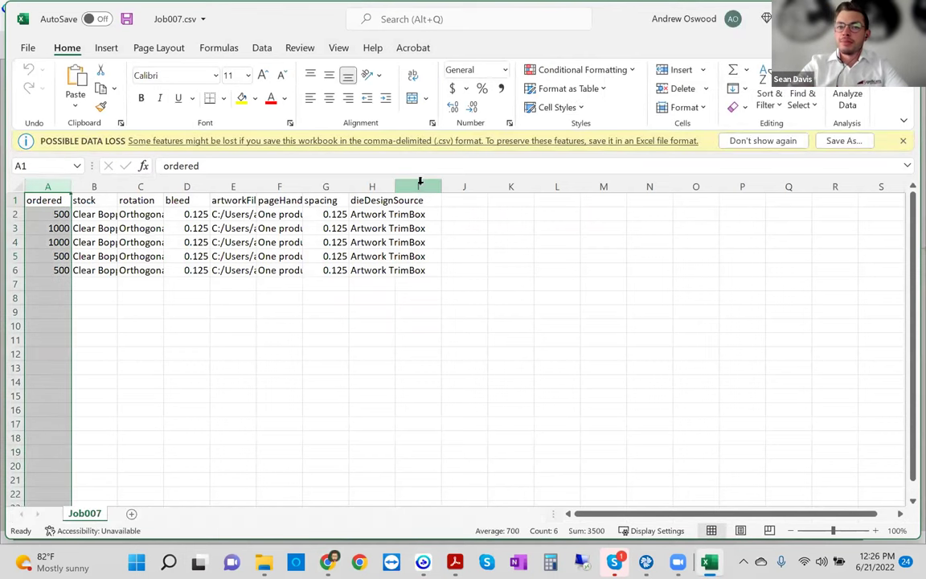
{"action": "left_click", "coordinate": [419, 186], "text": "shift"}
{"action": "double_click", "coordinate": [395, 185]}
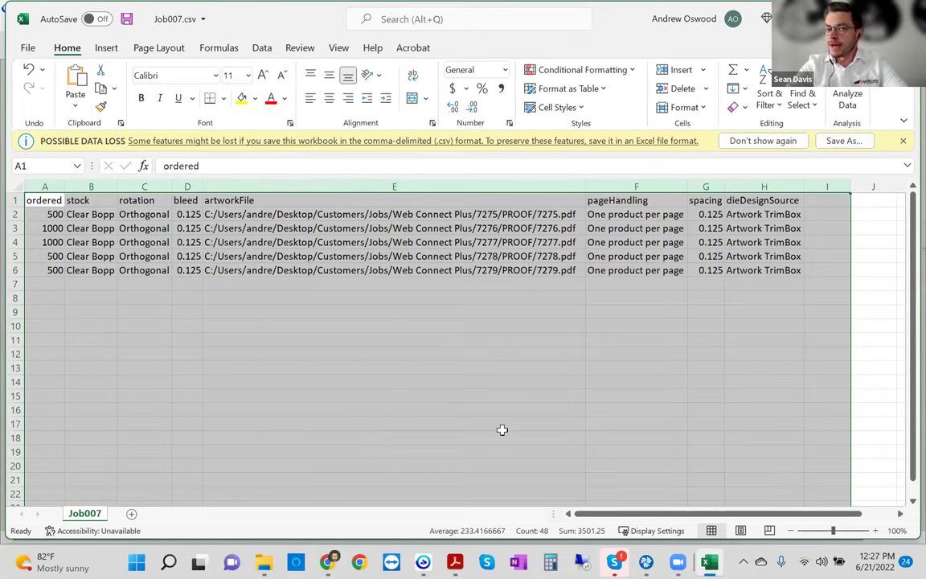
{"action": "left_click", "coordinate": [859, 283]}
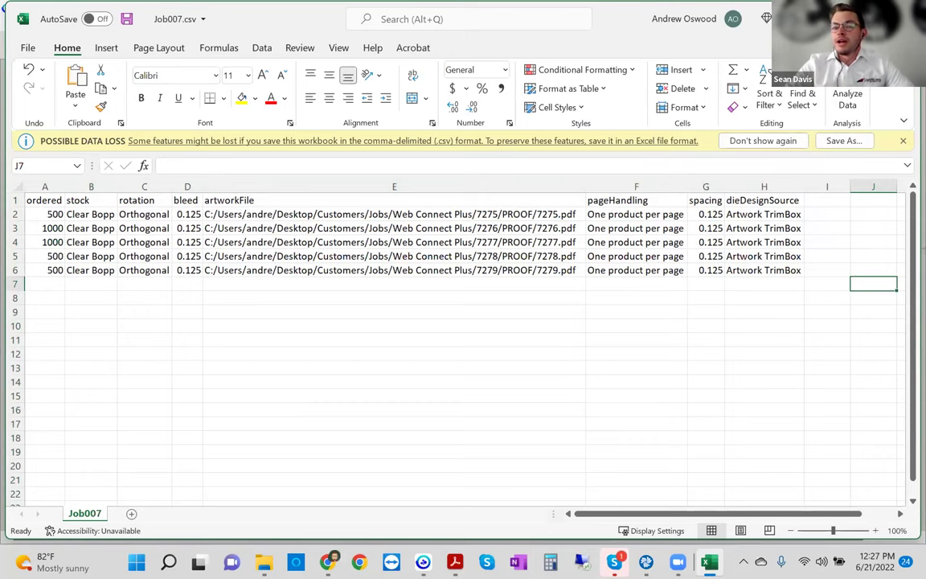
{"action": "left_click", "coordinate": [871, 9]}
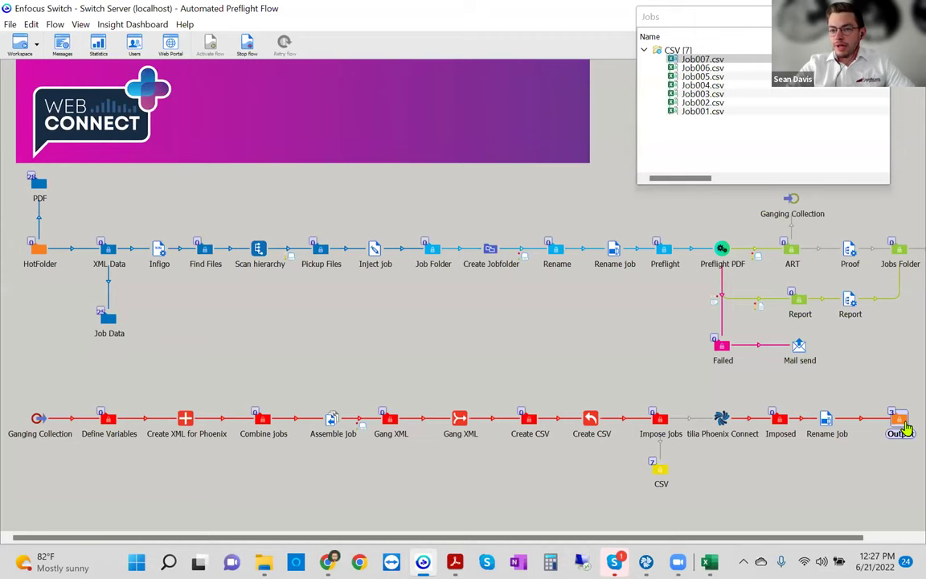
Open Gang-Job007-1-Print-125.pdf from the Output folder and view the entire ganged sheet.
{"action": "left_click", "coordinate": [904, 430]}
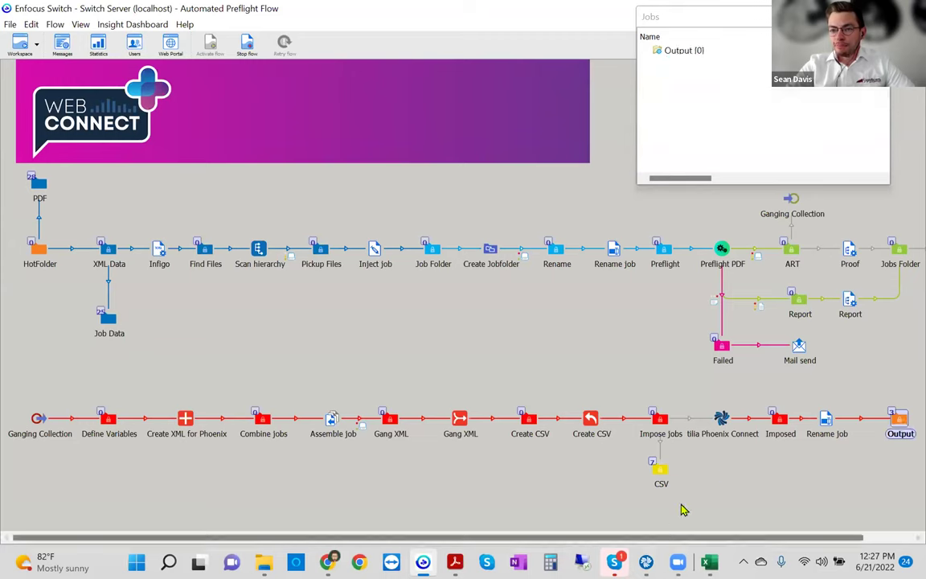
{"action": "left_click", "coordinate": [847, 89]}
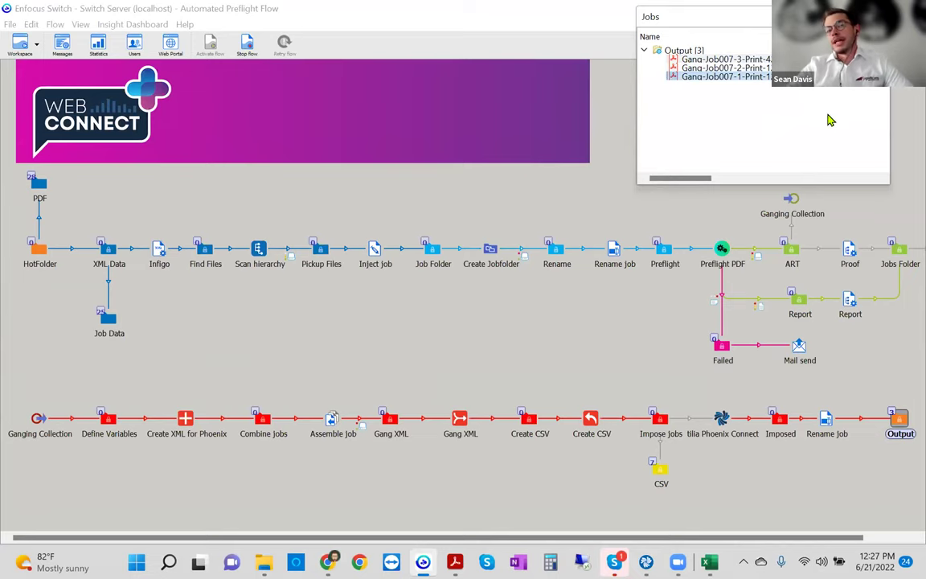
{"action": "double_click", "coordinate": [761, 79]}
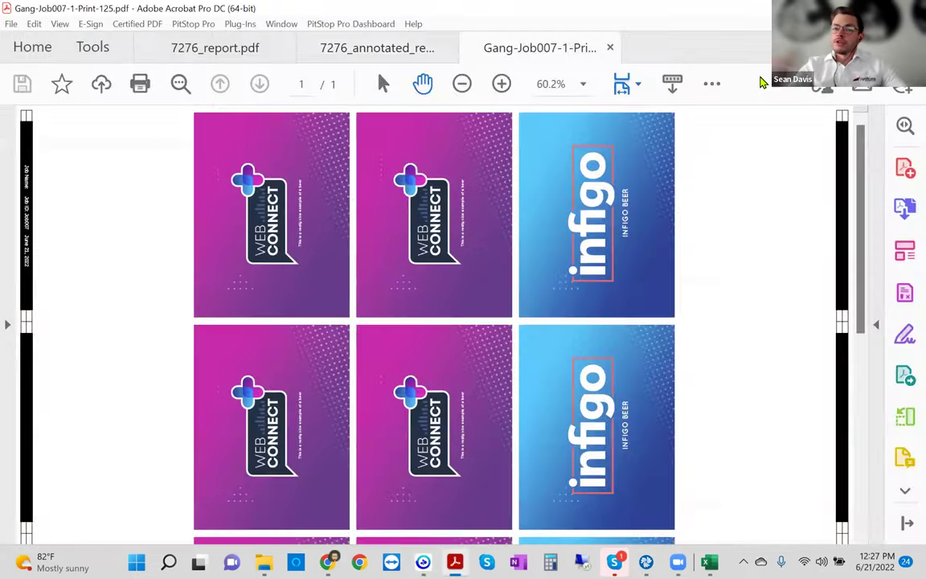
{"action": "key", "text": "ctrl+0"}
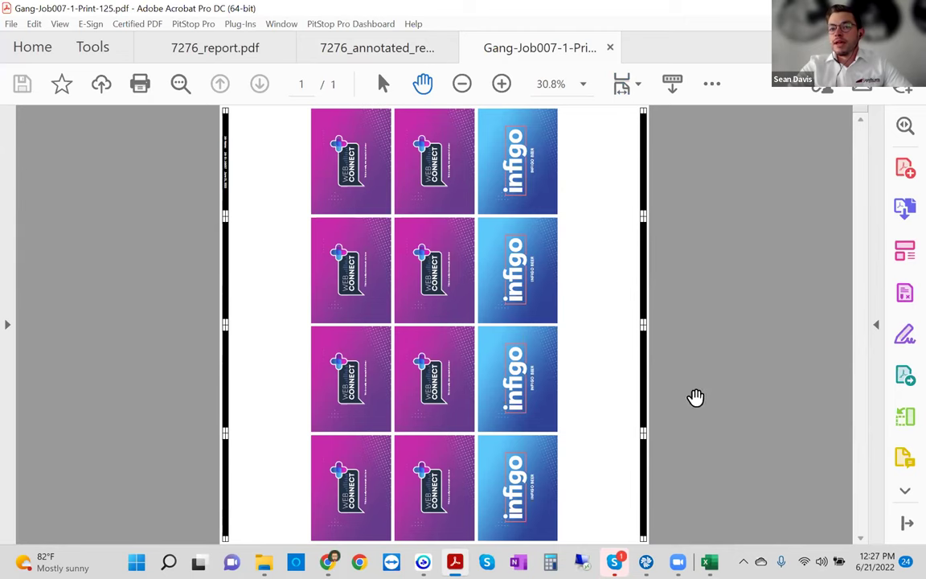
{"action": "left_click", "coordinate": [275, 554]}
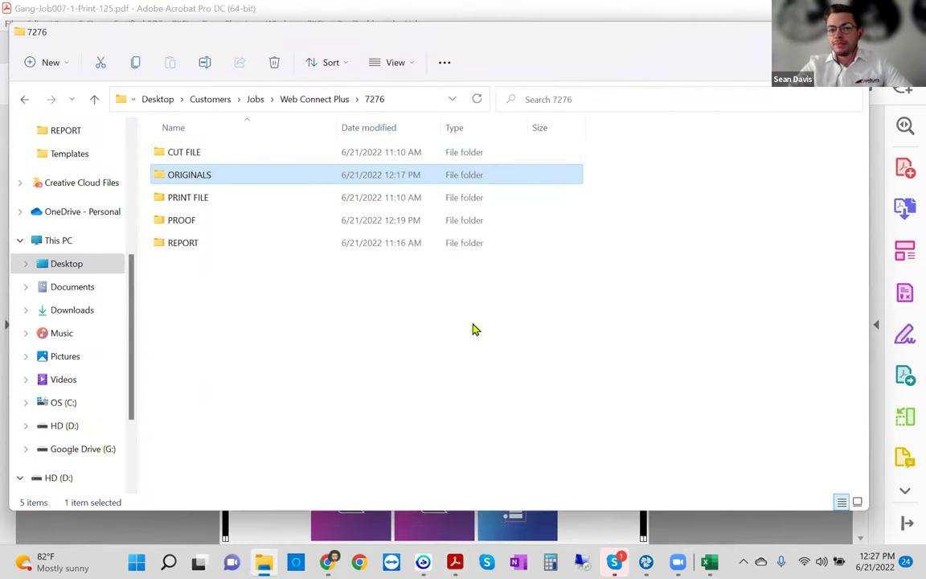
{"action": "left_click", "coordinate": [738, 525]}
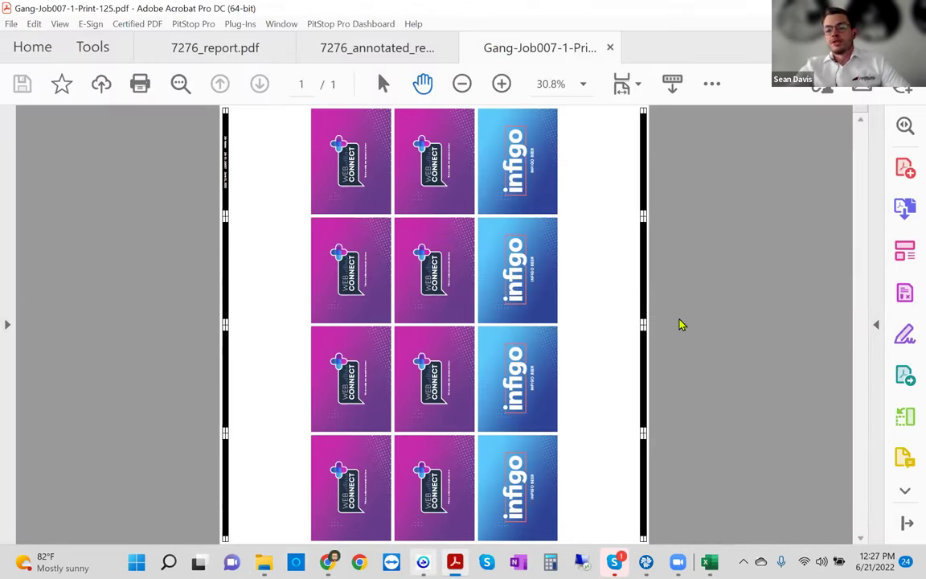
Open the second imposed sheet, Gang-Job007-2-Print-125.pdf, from the Output folder and examine its layout.
{"action": "key", "text": "alt+Tab"}
{"action": "double_click", "coordinate": [711, 68]}
{"action": "scroll", "coordinate": [699, 296], "scroll_direction": "up", "scroll_amount": 3}
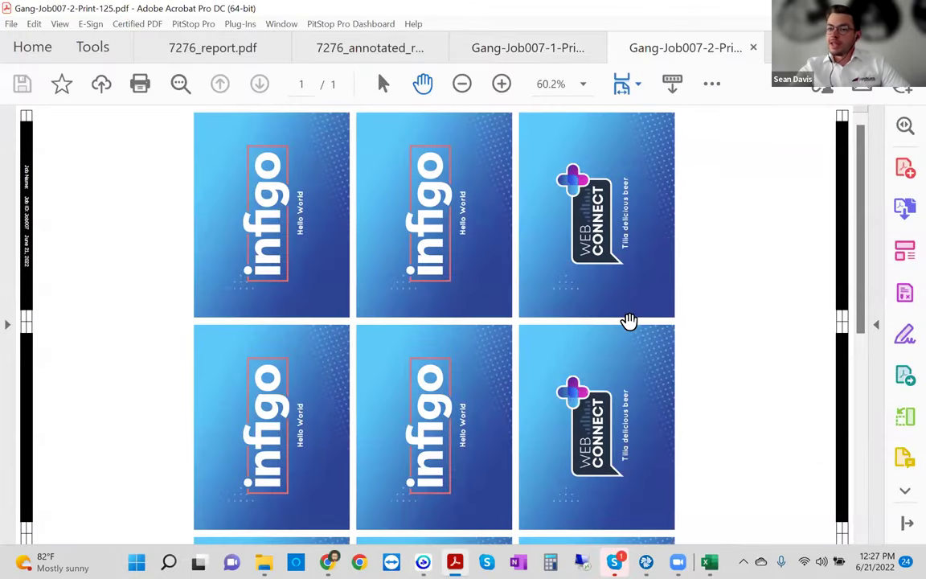
{"action": "scroll", "coordinate": [629, 321], "scroll_direction": "down", "scroll_amount": 3}
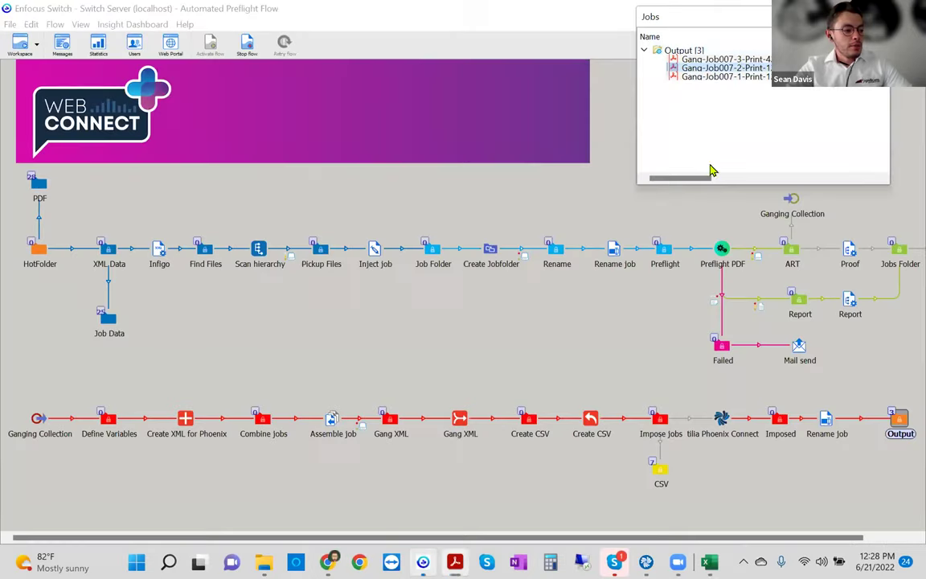
Return to the Output jobs in Enfocus Switch, open Gang-Job007-3-Print-42.pdf and view its whole page.
{"action": "left_click", "coordinate": [423, 562]}
{"action": "double_click", "coordinate": [741, 60]}
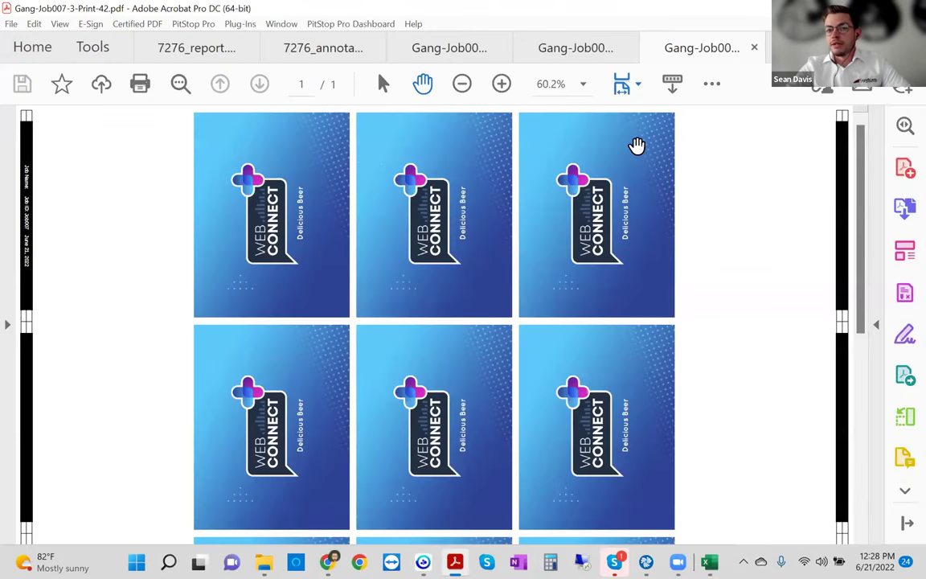
{"action": "scroll", "coordinate": [636, 145], "scroll_direction": "down", "scroll_amount": 3}
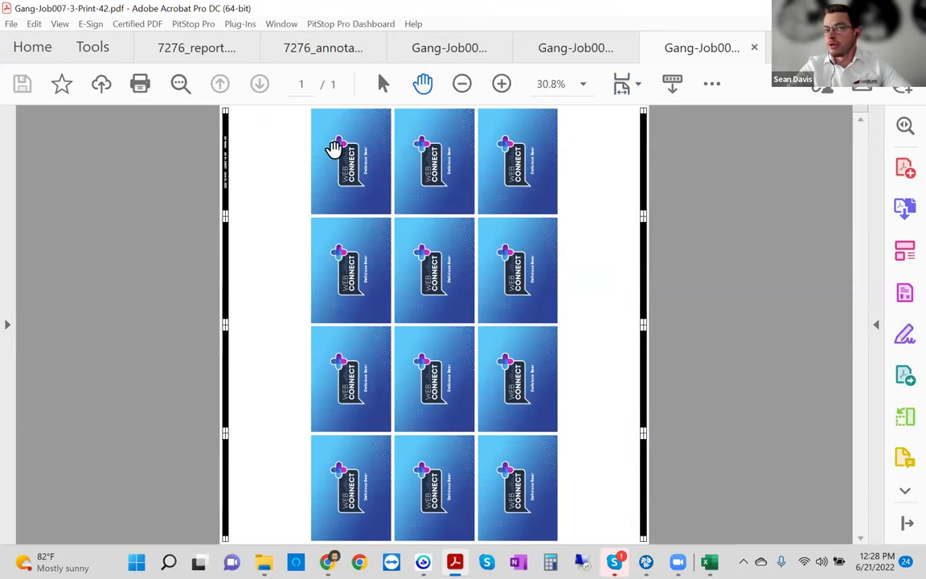
Review the first ganged sheet, Gang-Job007-1-Print-125.pdf, again and return to Enfocus Switch to view the end of the preflight flow.
{"action": "left_click", "coordinate": [424, 57]}
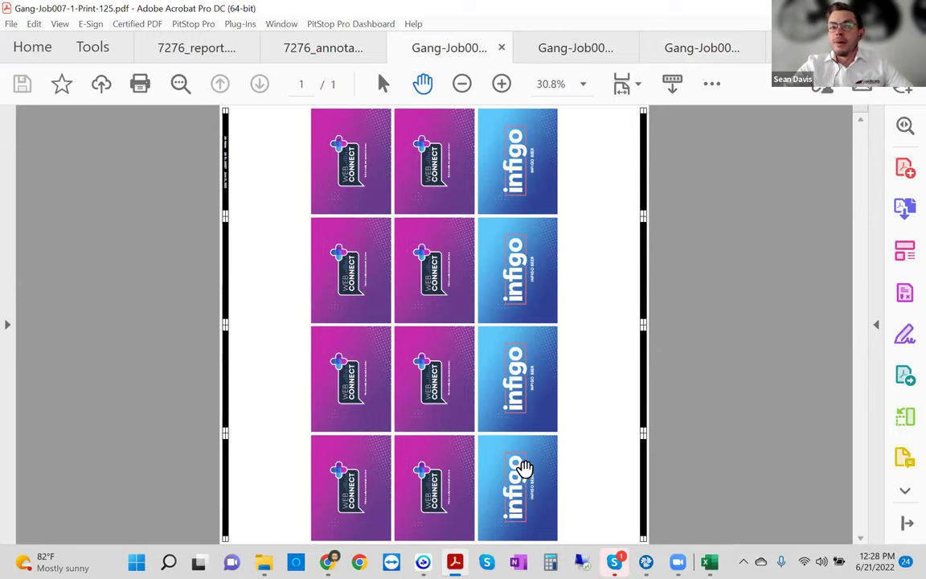
{"action": "mouse_move", "coordinate": [426, 563]}
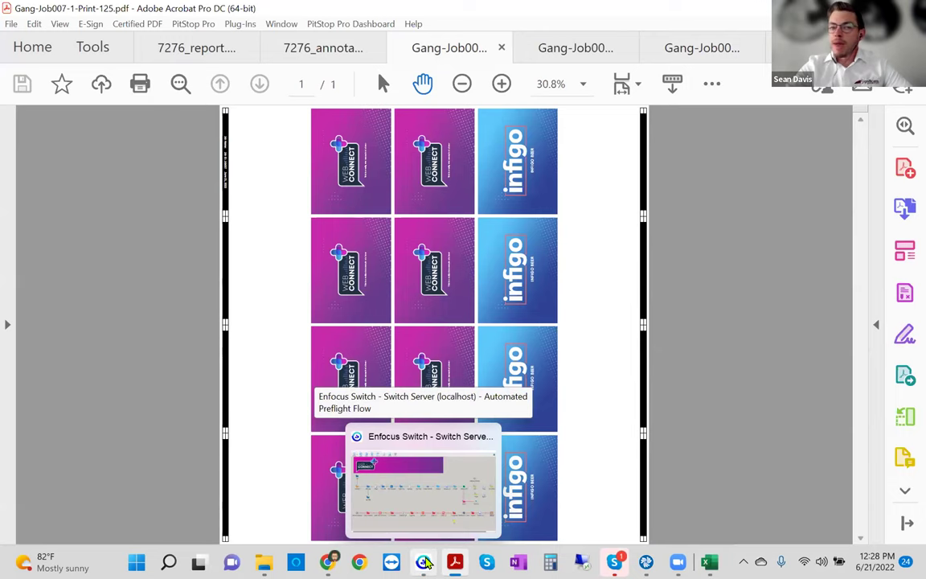
{"action": "left_click", "coordinate": [426, 562]}
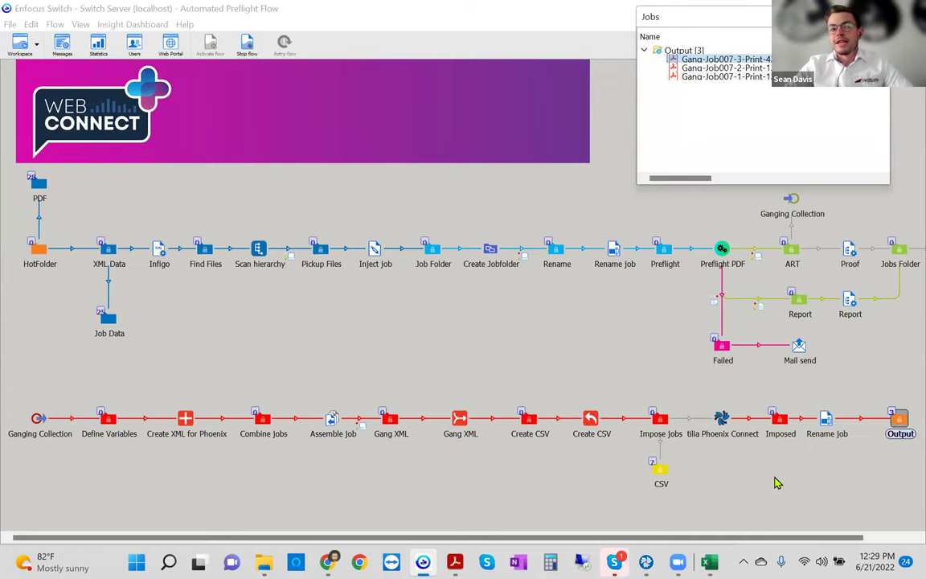
{"action": "left_click_drag", "start_coordinate": [810, 538], "coordinate": [861, 540]}
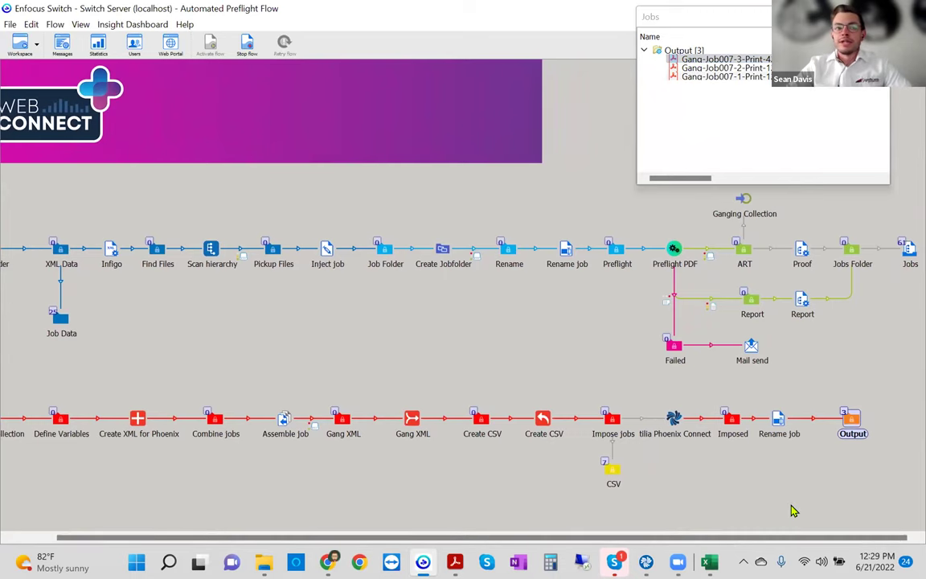
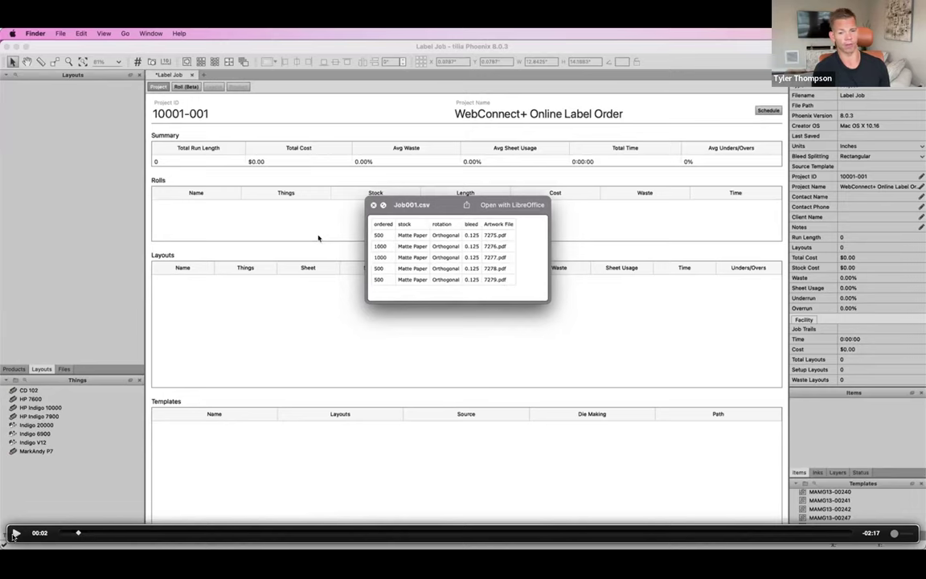
Play the recorded label job demonstration, pausing it at the Imposition AI window and at the applied Label Dies - No Ganging plan.
{"action": "left_click", "coordinate": [15, 534]}
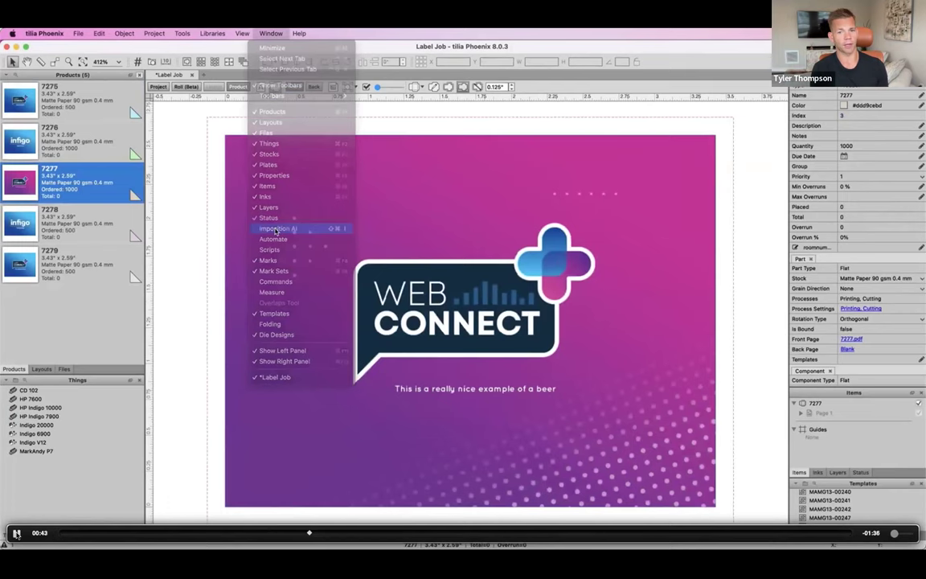
{"action": "key", "text": "space"}
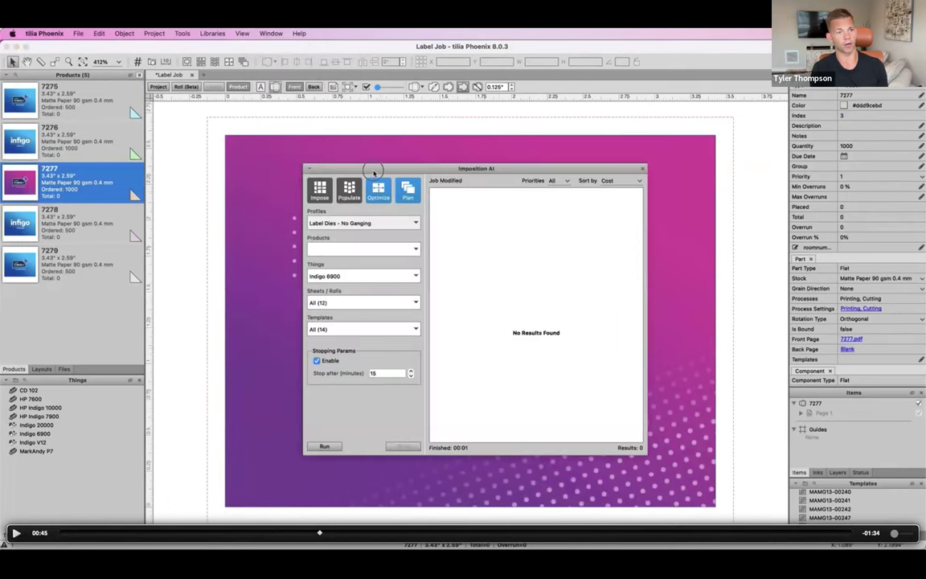
{"action": "key", "text": "space"}
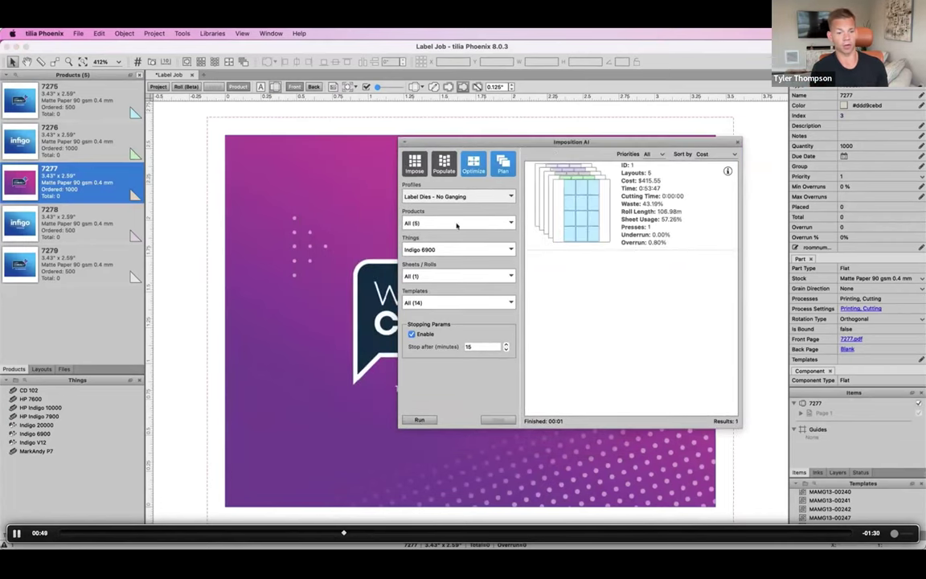
{"action": "left_click", "coordinate": [16, 533]}
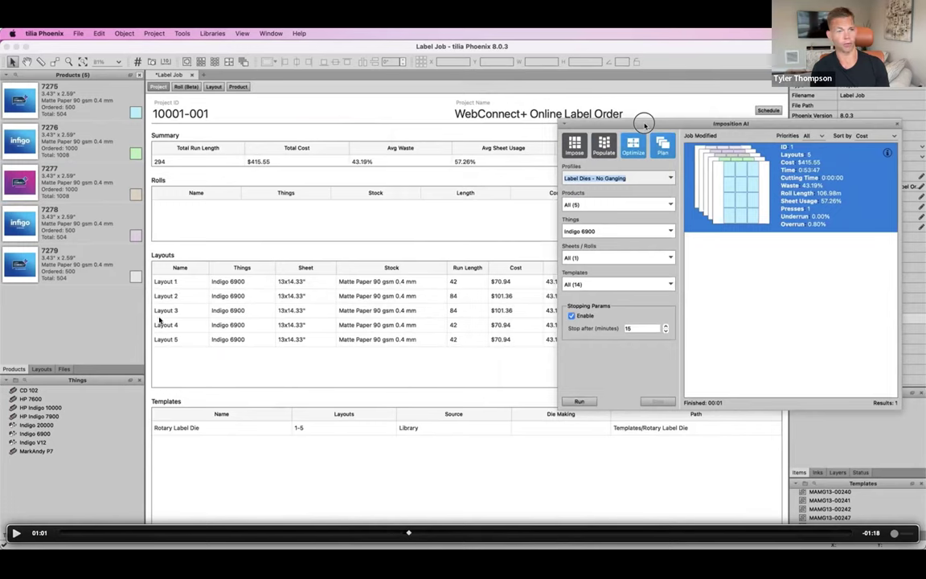
Resume the recorded demonstration through the Label Dies - Ganging results, pausing at the Layout 1 details before continuing playback.
{"action": "left_click", "coordinate": [15, 533]}
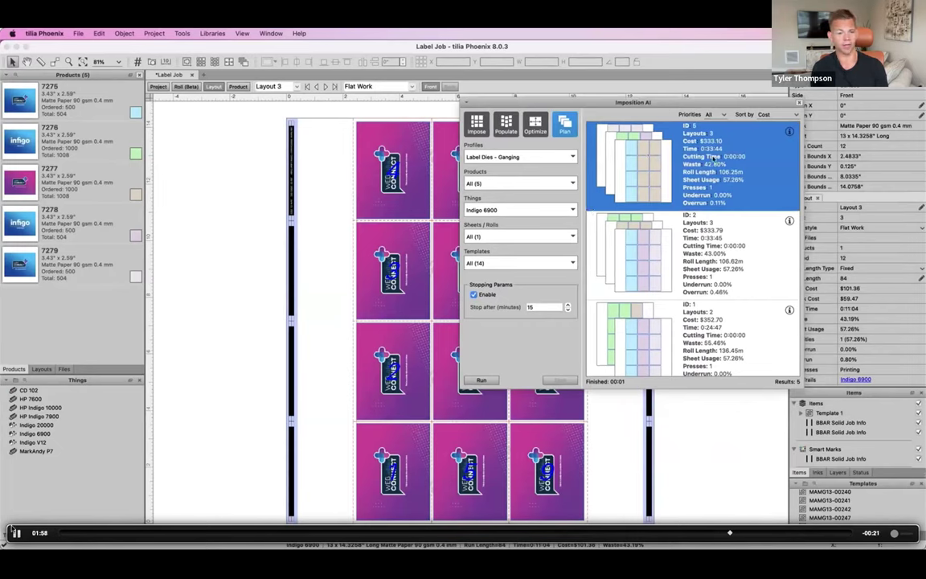
{"action": "key", "text": "space"}
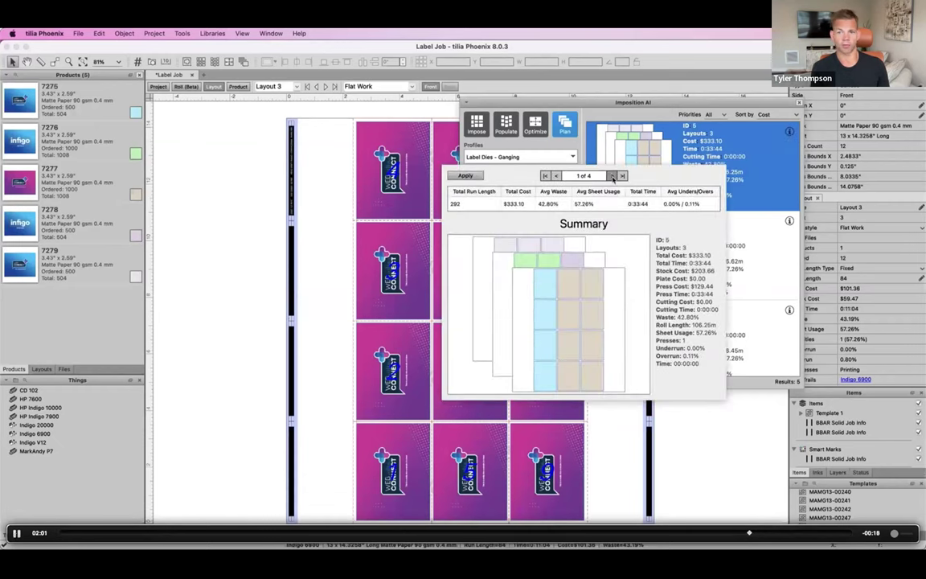
{"action": "left_click", "coordinate": [15, 533]}
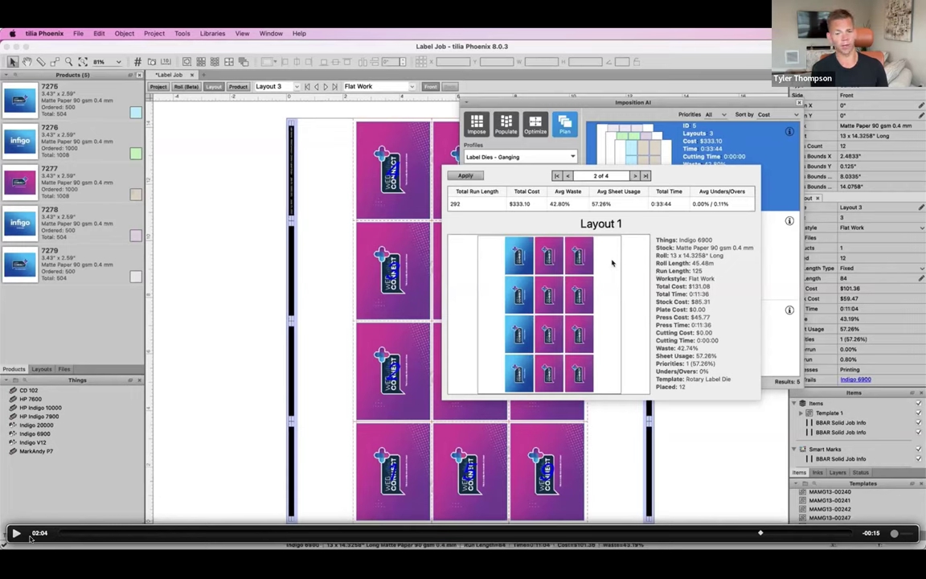
{"action": "left_click", "coordinate": [14, 483]}
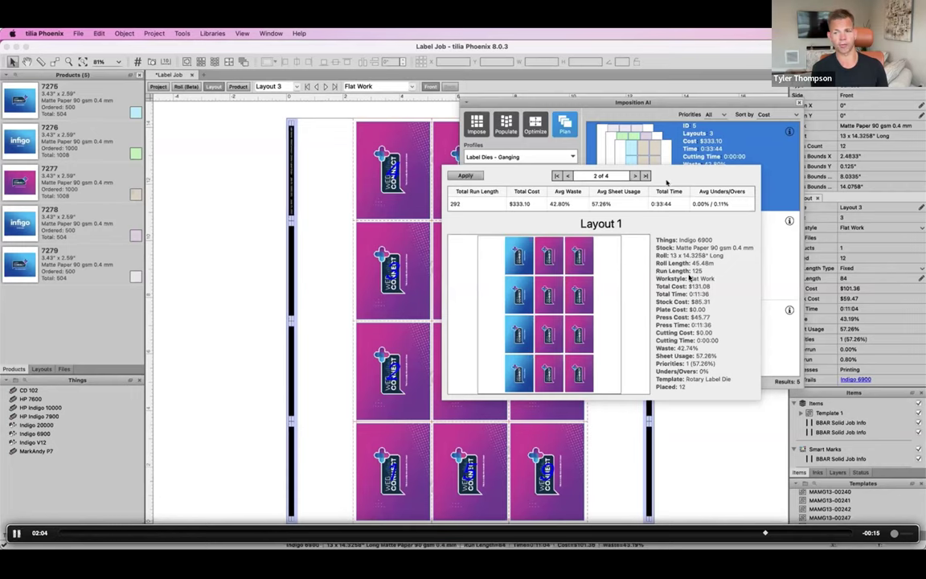